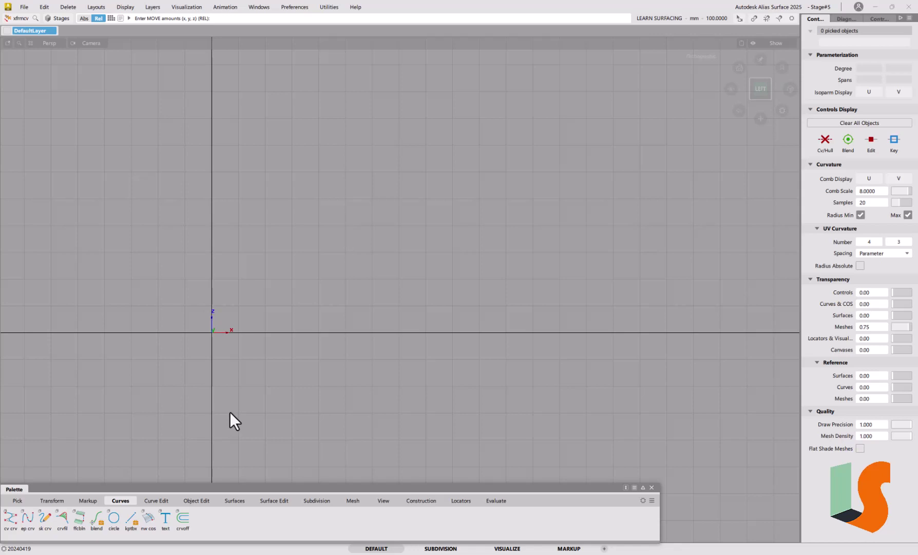
Draw a single-span edit point curve of degree 2 with uniform knot spacing along the X axis.
{"action": "double_click", "coordinate": [25, 518]}
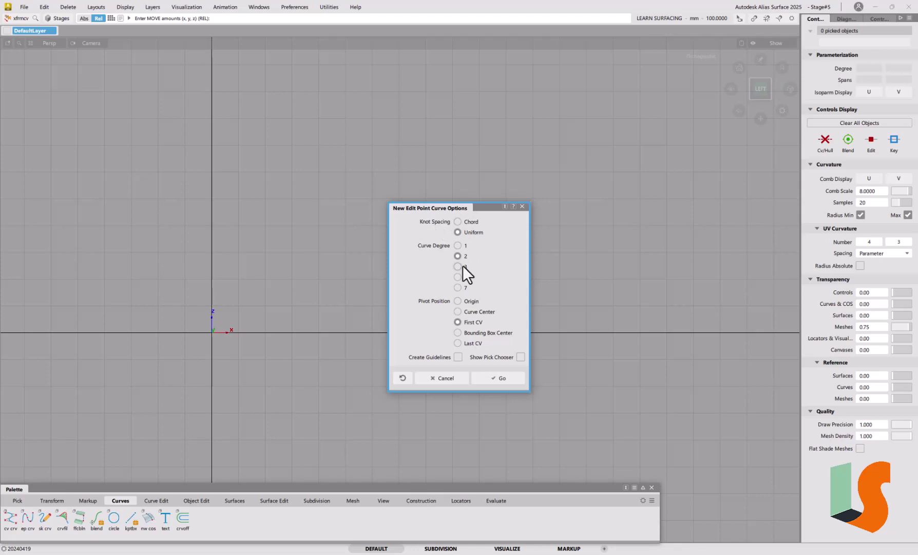
{"action": "left_click", "coordinate": [507, 377]}
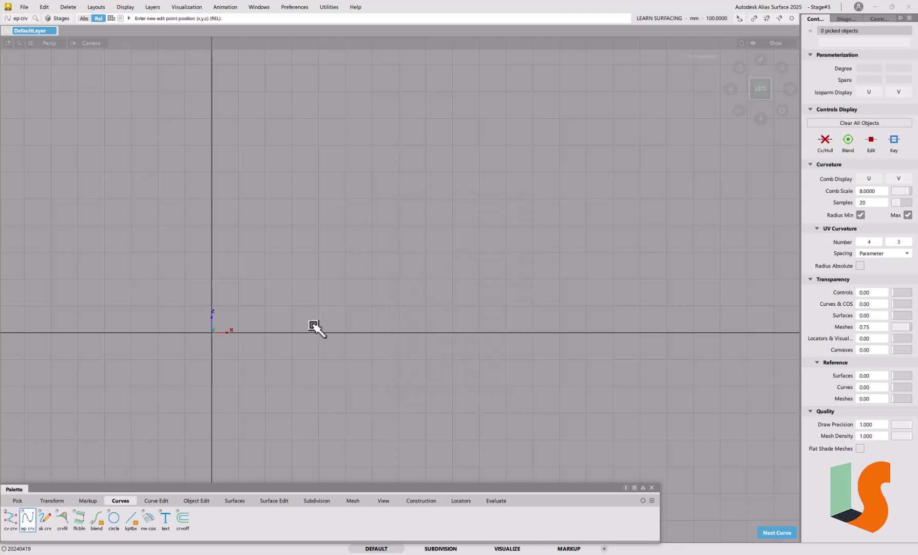
{"action": "left_click", "coordinate": [344, 333]}
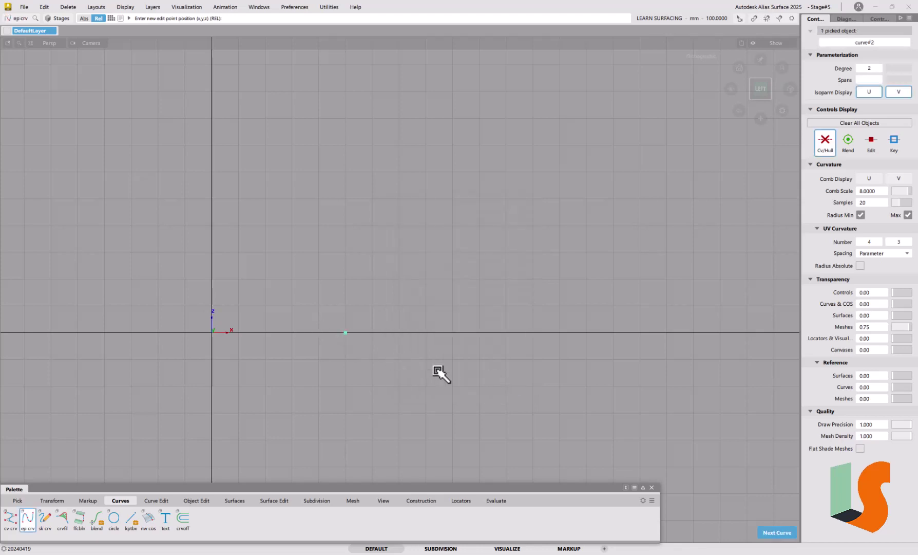
{"action": "left_click", "coordinate": [560, 332]}
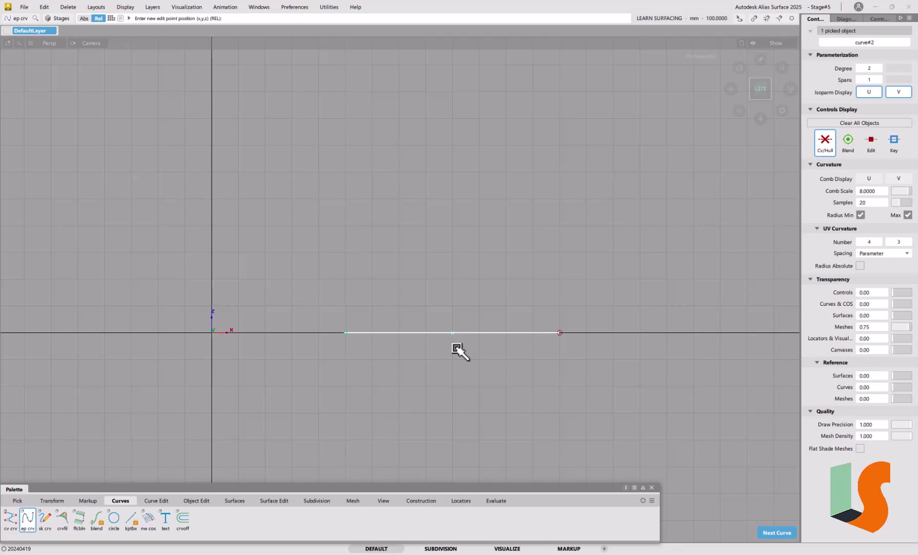
{"action": "left_click_drag", "start_coordinate": [485, 381], "coordinate": [483, 337], "text": "ctrl+shift"}
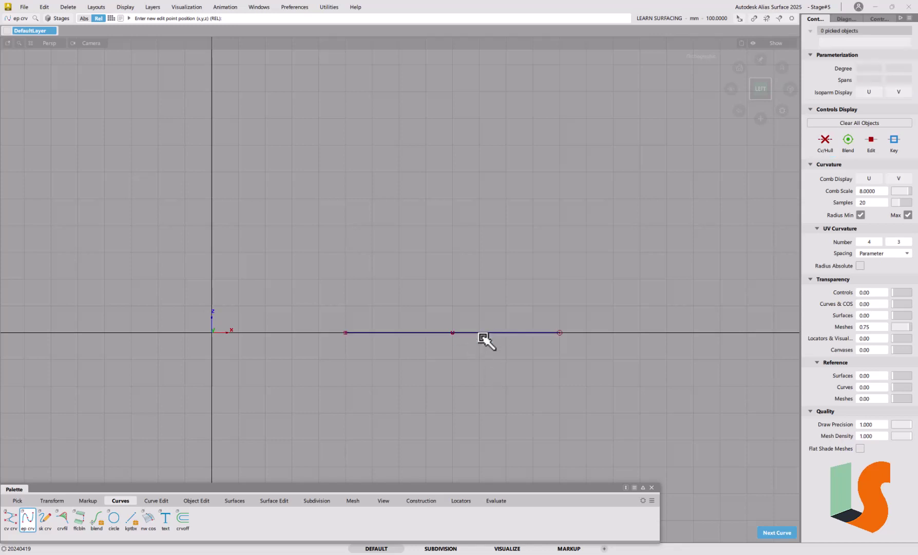
Select the curve's middle CV for moving and turn on the U curvature comb display.
{"action": "key", "text": "v"}
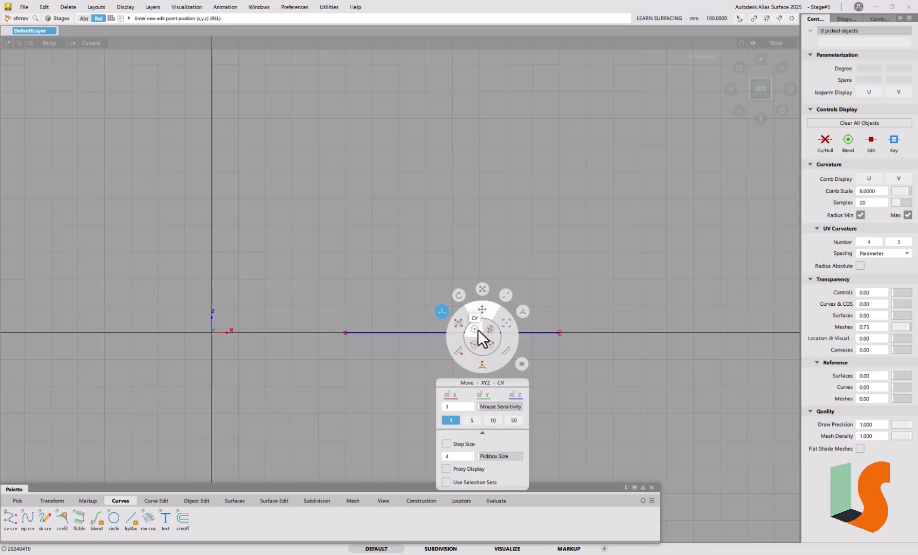
{"action": "left_click", "coordinate": [490, 313]}
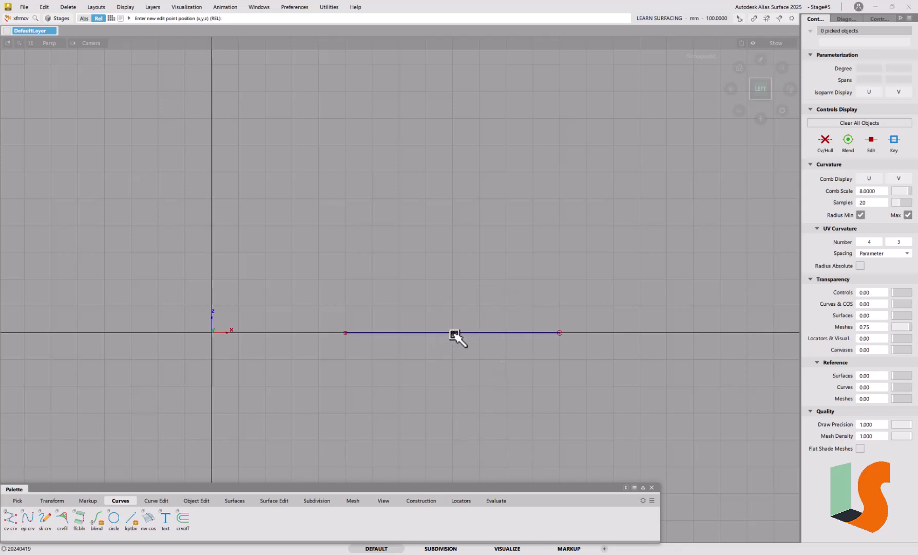
{"action": "left_click", "coordinate": [454, 334]}
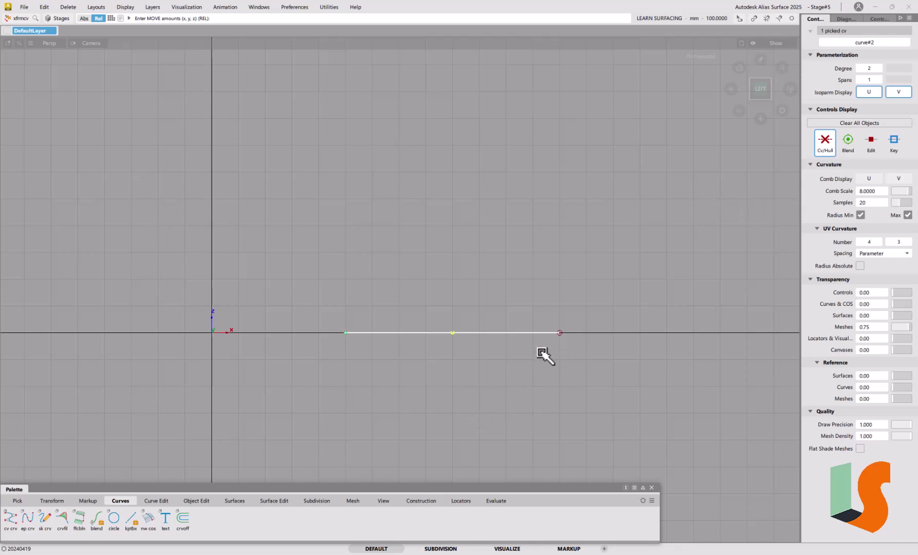
{"action": "left_click", "coordinate": [871, 178]}
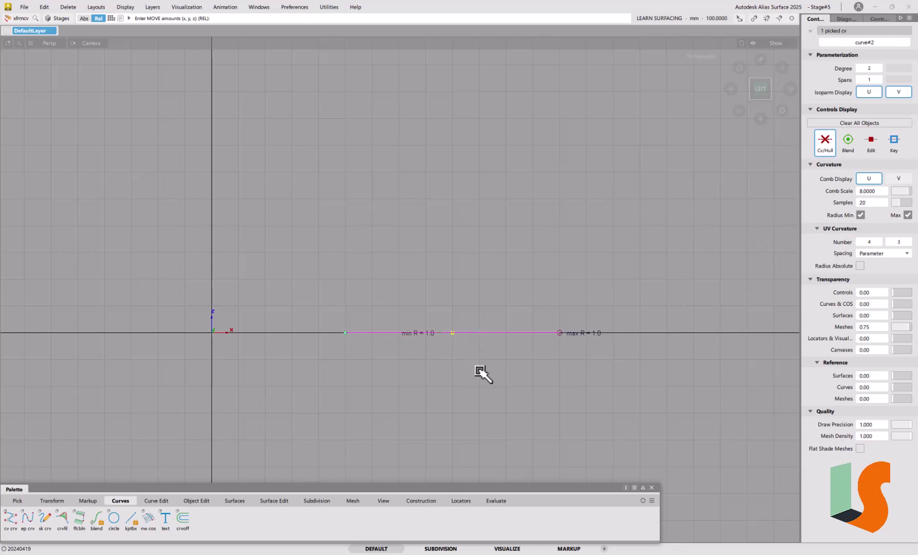
Raise the middle CV to arch the curve, and shift it horizontally towards the curve's right end.
{"action": "right_click_drag", "start_coordinate": [480, 380], "coordinate": [481, 381]}
{"action": "left_click_drag", "start_coordinate": [481, 380], "coordinate": [481, 379]}
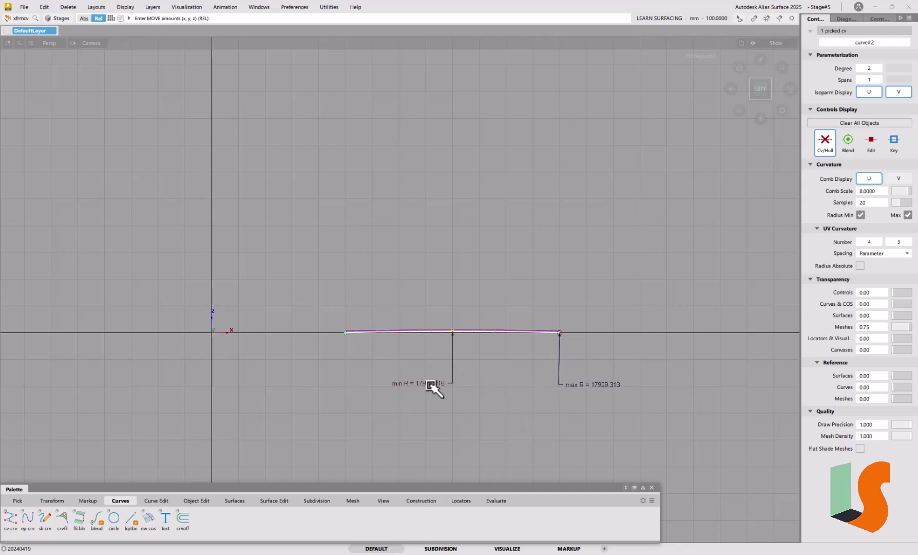
{"action": "left_click_drag", "start_coordinate": [496, 406], "coordinate": [532, 358]}
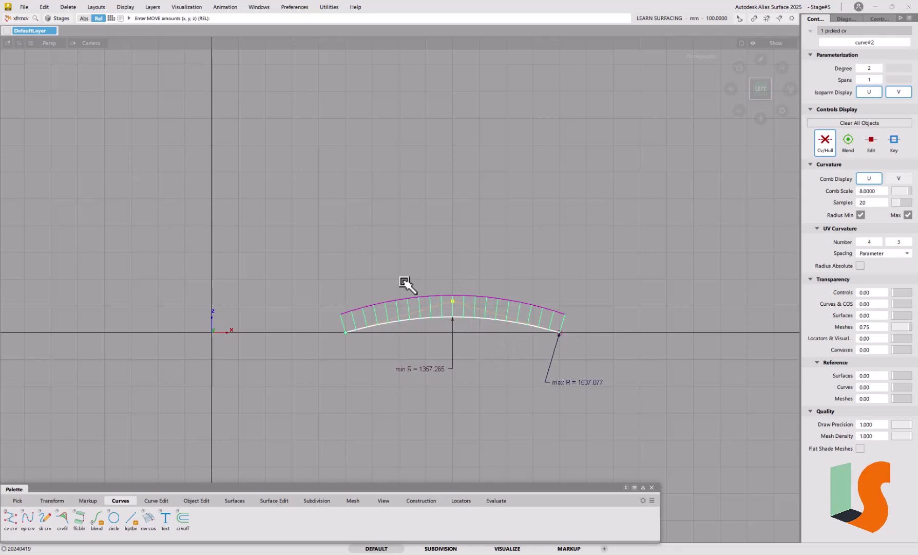
{"action": "middle_click_drag", "start_coordinate": [404, 281], "coordinate": [446, 282]}
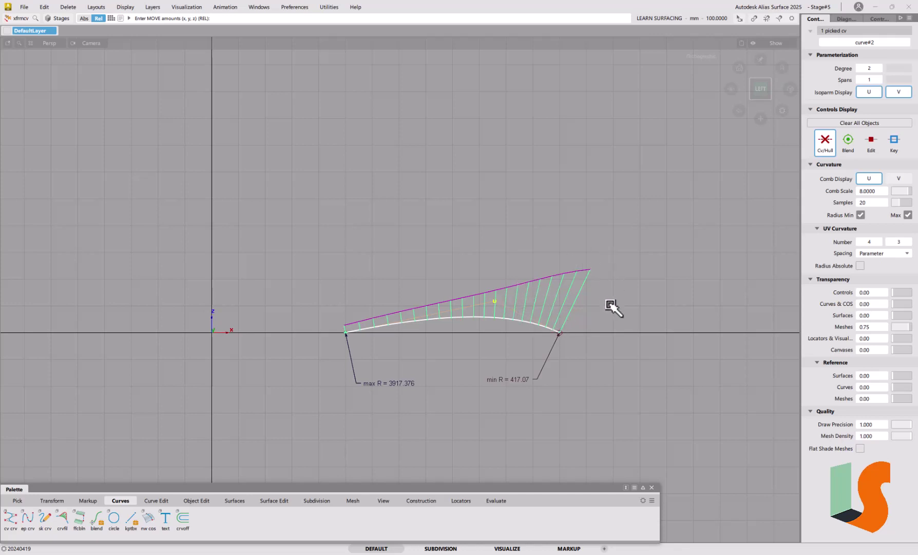
{"action": "middle_click_drag", "start_coordinate": [610, 305], "coordinate": [624, 308]}
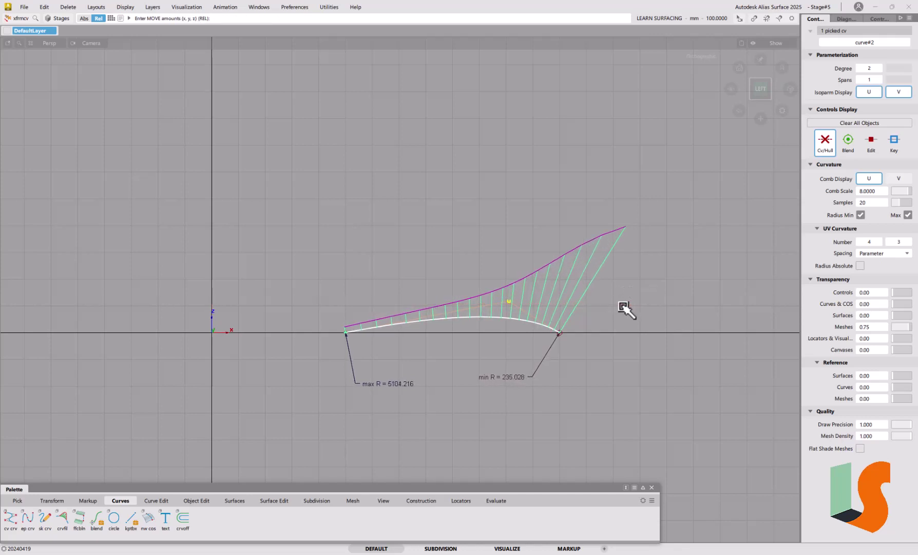
{"action": "left_click", "coordinate": [617, 338]}
Draw a second degree 2 edit point curve straight between the two endpoints of the arched curve.
{"action": "right_click_drag", "start_coordinate": [600, 327], "coordinate": [585, 316], "text": "alt+shift"}
{"action": "middle_click_drag", "start_coordinate": [586, 316], "coordinate": [483, 311], "text": "alt+shift"}
{"action": "right_click_drag", "start_coordinate": [483, 311], "coordinate": [506, 309], "text": "alt+shift"}
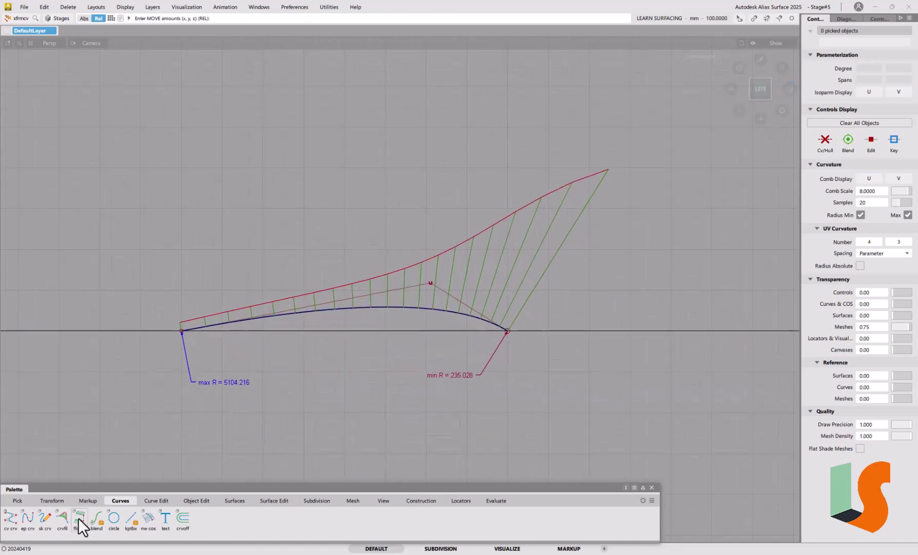
{"action": "left_click", "coordinate": [28, 522]}
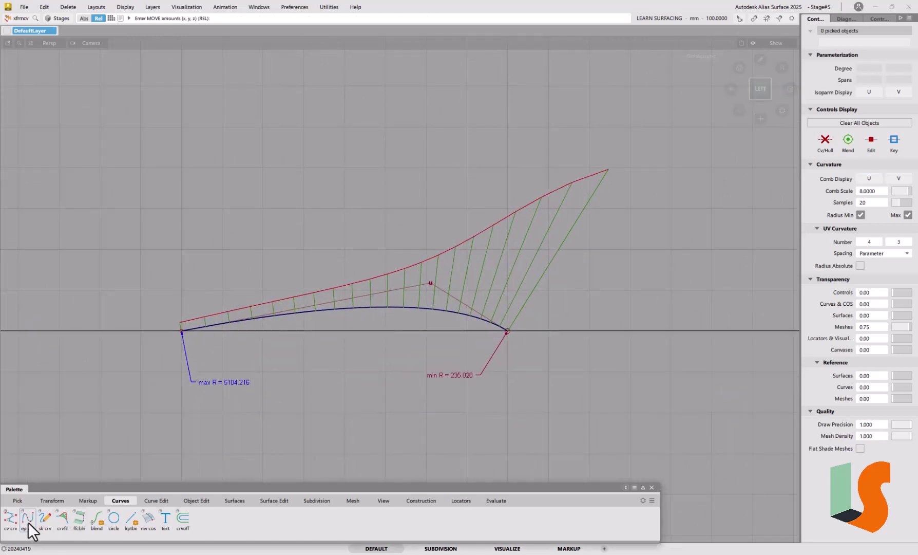
{"action": "left_click", "coordinate": [180, 337]}
{"action": "left_click", "coordinate": [521, 333]}
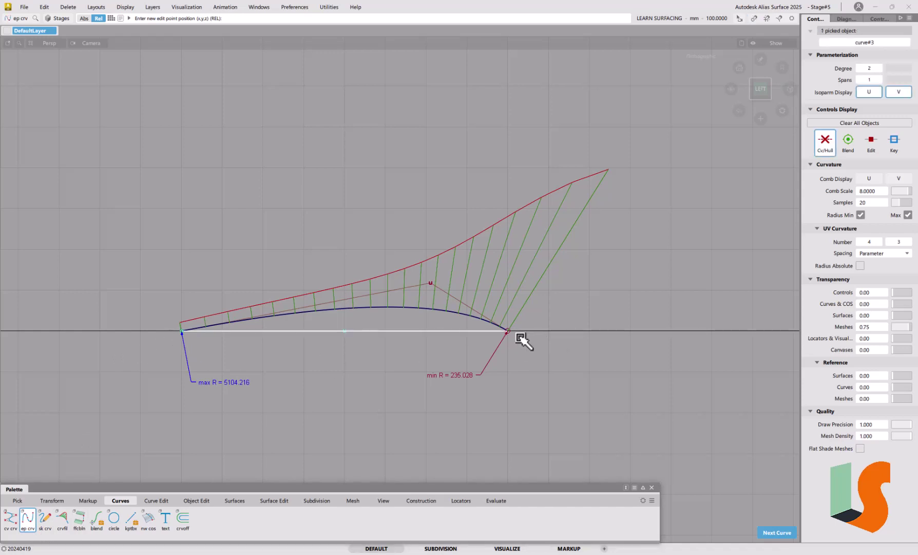
{"action": "left_click_drag", "start_coordinate": [380, 407], "coordinate": [379, 359], "text": "ctrl+shift"}
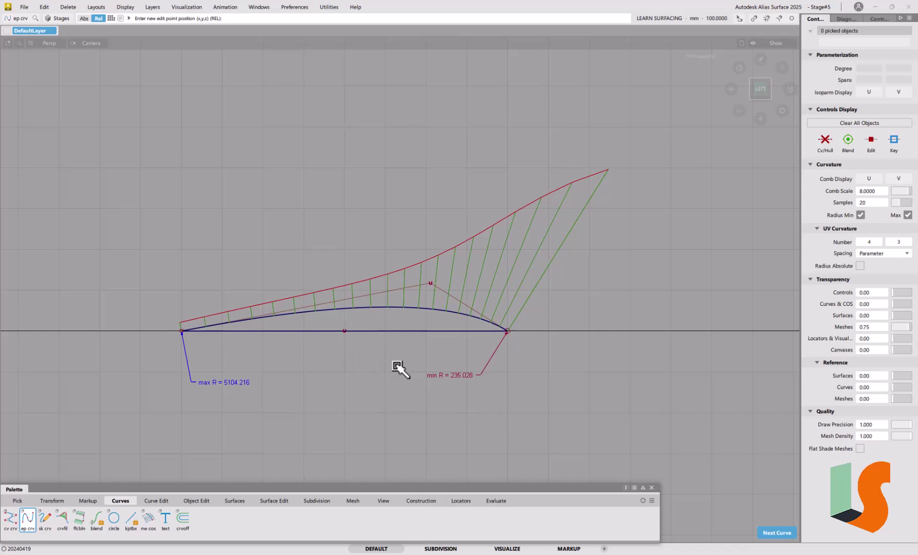
Hide the CVs and hull of the first, arched curve.
{"action": "left_click_drag", "start_coordinate": [394, 352], "coordinate": [412, 358], "text": "ctrl+shift"}
{"action": "left_click", "coordinate": [412, 308]}
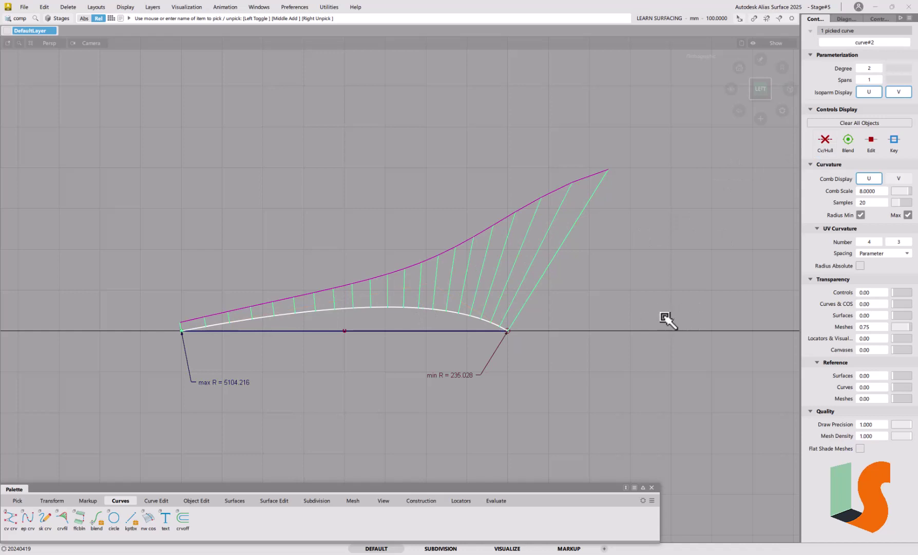
{"action": "left_click_drag", "start_coordinate": [425, 335], "coordinate": [424, 326], "text": "ctrl+shift"}
Raise the middle CV of the second curve so it arches just below the first curve.
{"action": "left_click_drag", "start_coordinate": [394, 334], "coordinate": [419, 346], "text": "ctrl+shift"}
{"action": "left_click", "coordinate": [400, 332]}
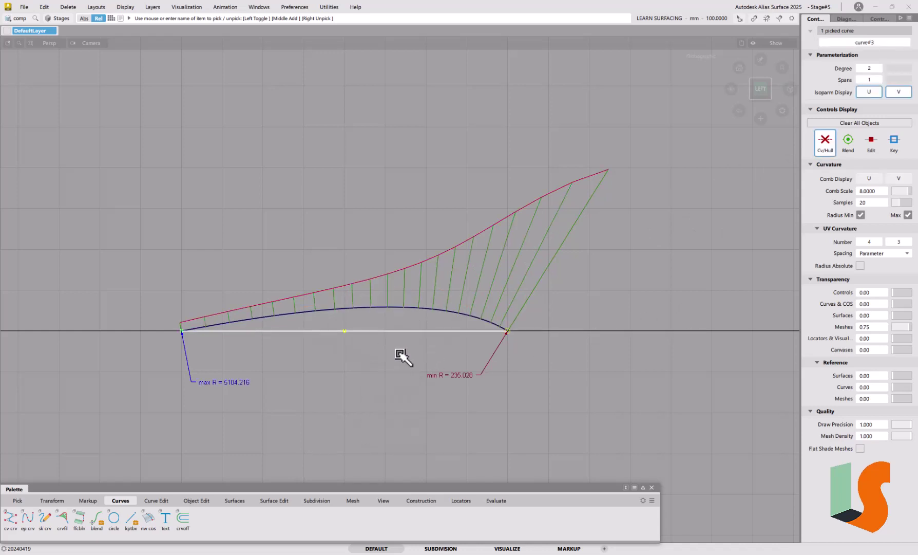
{"action": "left_click", "coordinate": [375, 338]}
{"action": "left_click", "coordinate": [344, 331]}
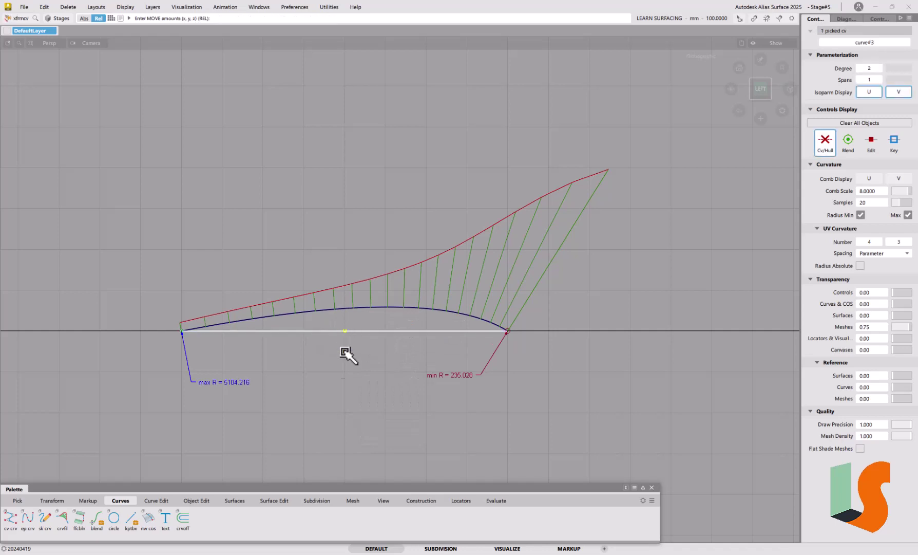
{"action": "right_click_drag", "start_coordinate": [347, 382], "coordinate": [348, 348]}
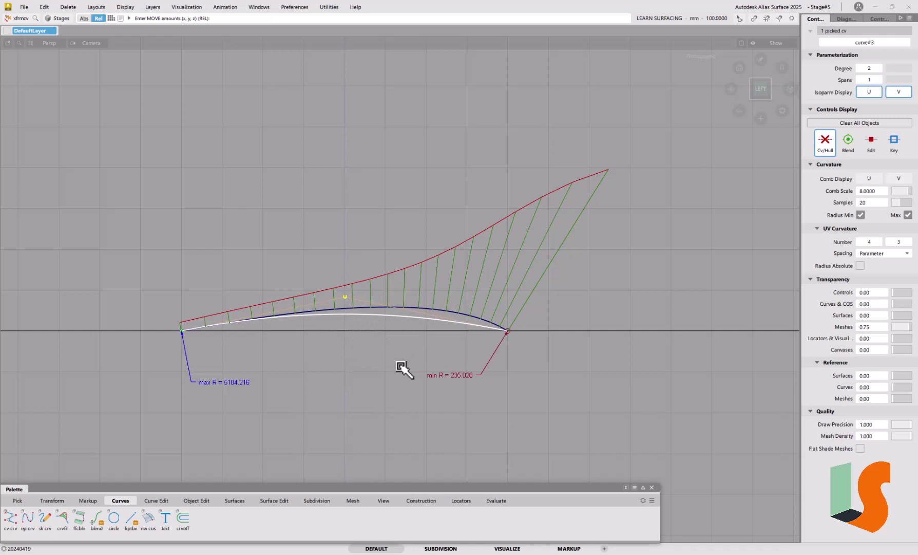
Set the second curve's degree to 3, keeping one span.
{"action": "key", "text": "d"}
{"action": "left_click", "coordinate": [496, 386]}
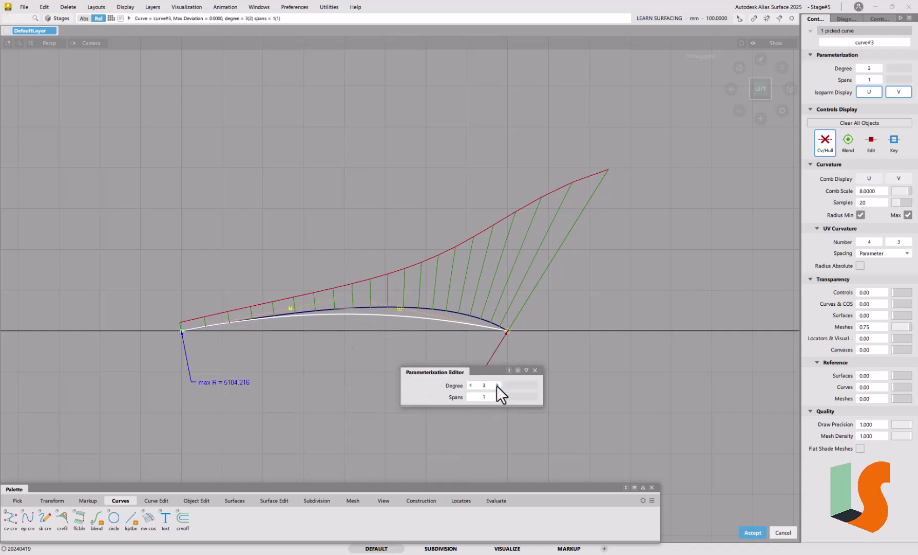
{"action": "left_click", "coordinate": [422, 344]}
Raise the second curve's right interior CV and nudge both interior CVs slightly towards the right end.
{"action": "left_click", "coordinate": [400, 309]}
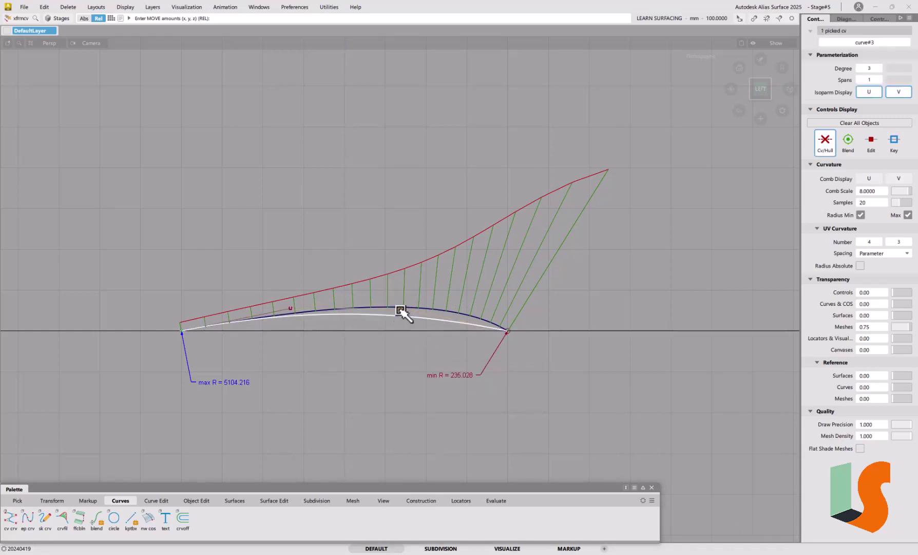
{"action": "right_click_drag", "start_coordinate": [373, 379], "coordinate": [375, 370]}
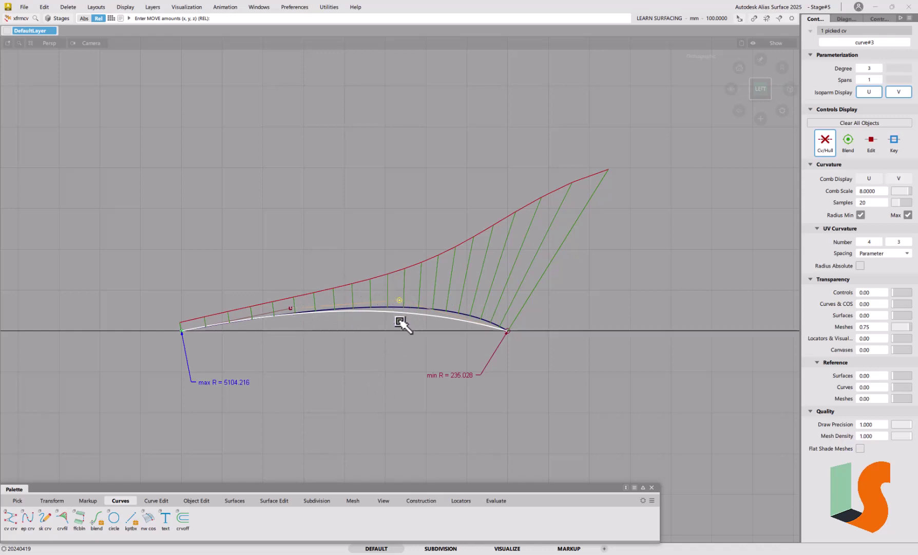
{"action": "left_click_drag", "start_coordinate": [375, 356], "coordinate": [383, 355]}
{"action": "left_click_drag", "start_coordinate": [308, 342], "coordinate": [310, 342]}
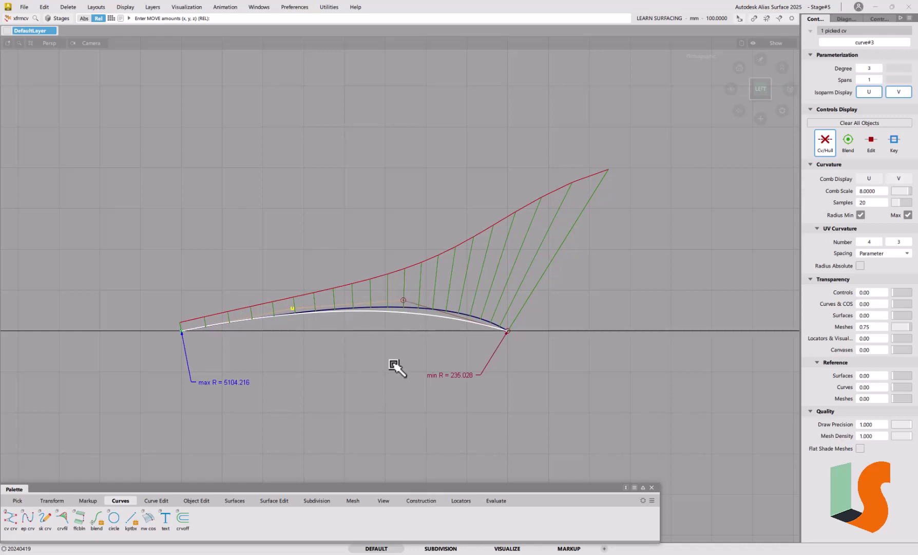
{"action": "left_click", "coordinate": [394, 337]}
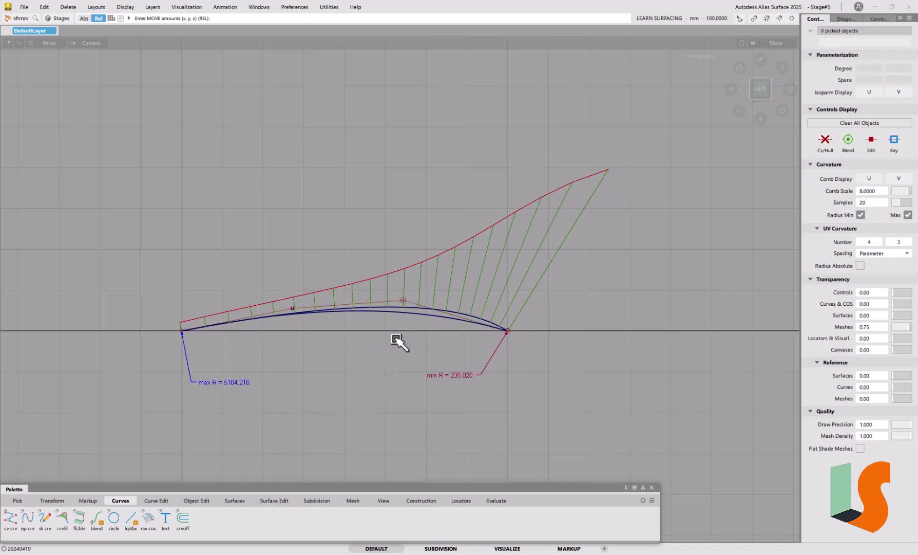
Set the second curve's degree to 4 with one span.
{"action": "left_click_drag", "start_coordinate": [403, 321], "coordinate": [420, 330], "text": "ctrl+shift"}
{"action": "left_click", "coordinate": [416, 312]}
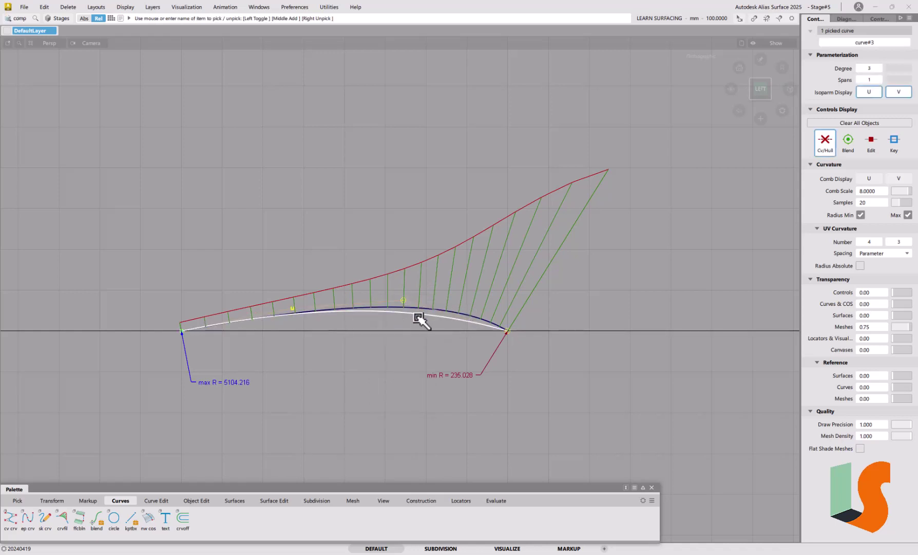
{"action": "key", "text": "ctrl+d"}
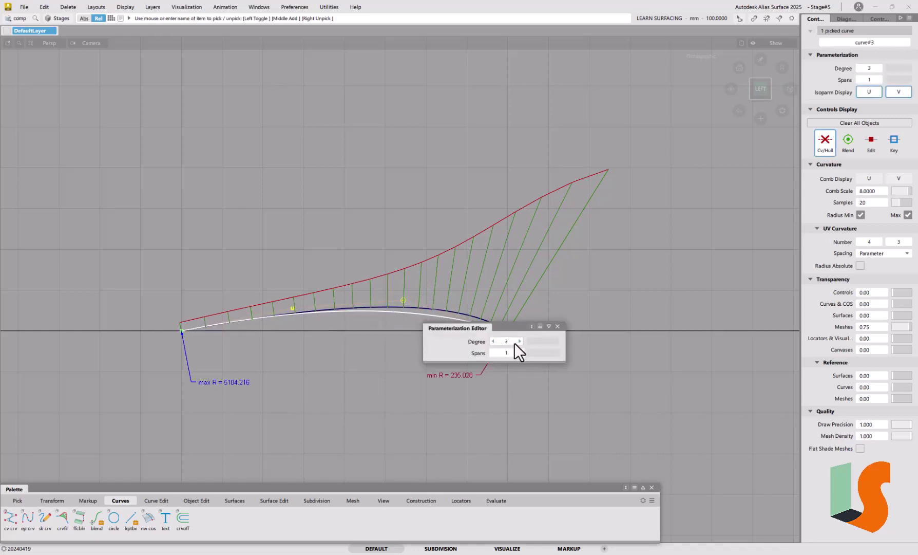
{"action": "left_click", "coordinate": [520, 341]}
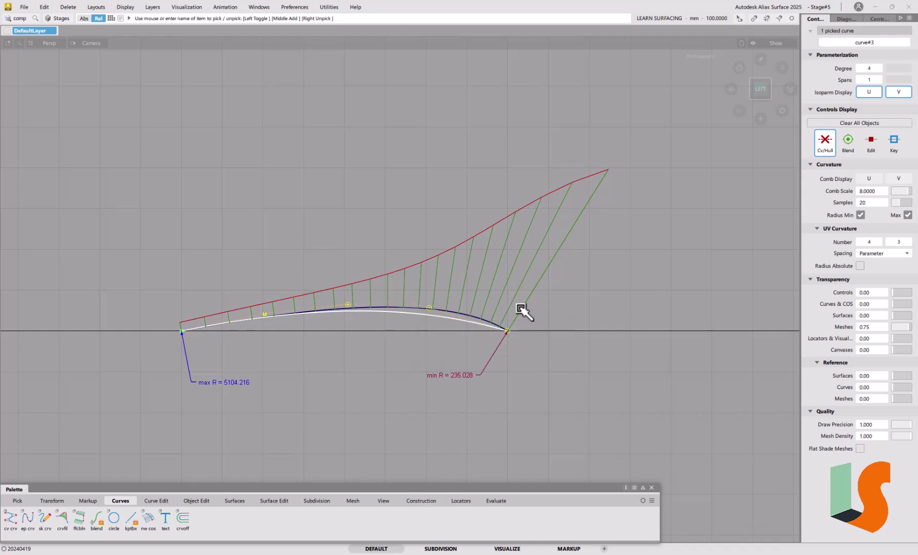
Move the rightmost interior CV of the second curve closer to the first curve's shape, and turn on its U curvature comb.
{"action": "left_click", "coordinate": [433, 310]}
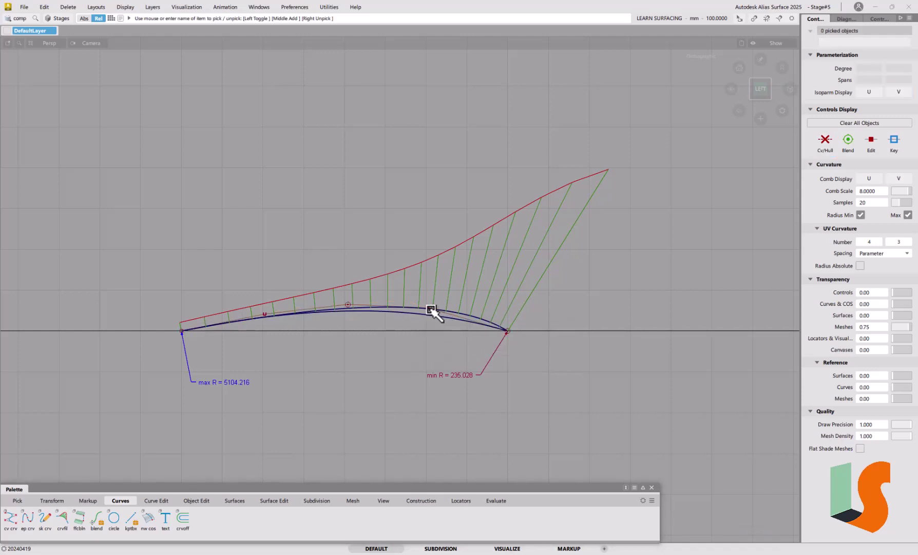
{"action": "left_click", "coordinate": [431, 309]}
{"action": "left_click_drag", "start_coordinate": [390, 358], "coordinate": [393, 352]}
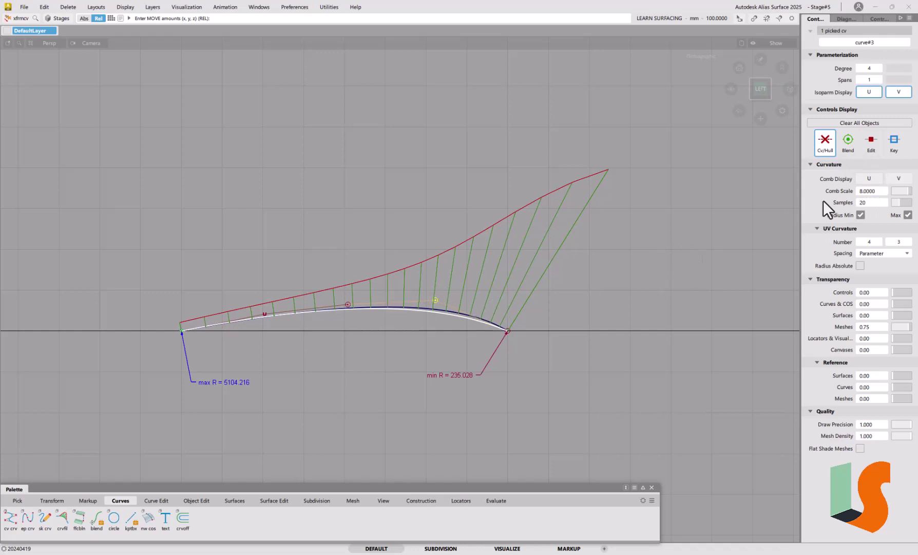
{"action": "left_click", "coordinate": [869, 178]}
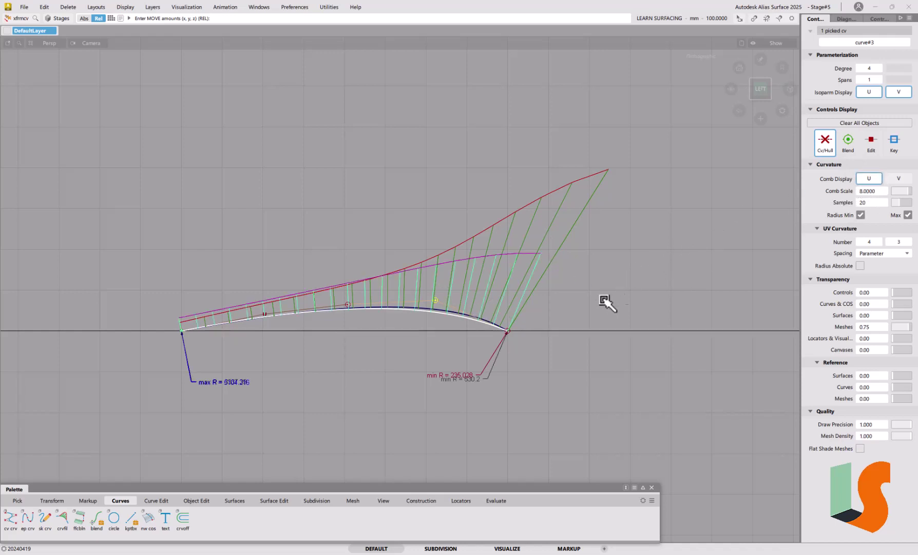
{"action": "left_click_drag", "start_coordinate": [554, 350], "coordinate": [557, 352]}
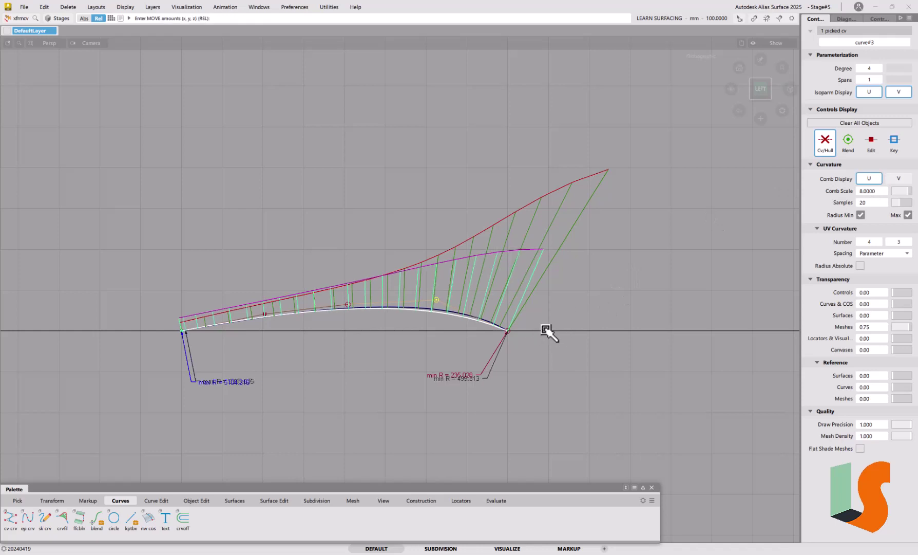
Set the second curve's degree to 5 with one span.
{"action": "key", "text": "ctrl+d"}
{"action": "left_click", "coordinate": [641, 349]}
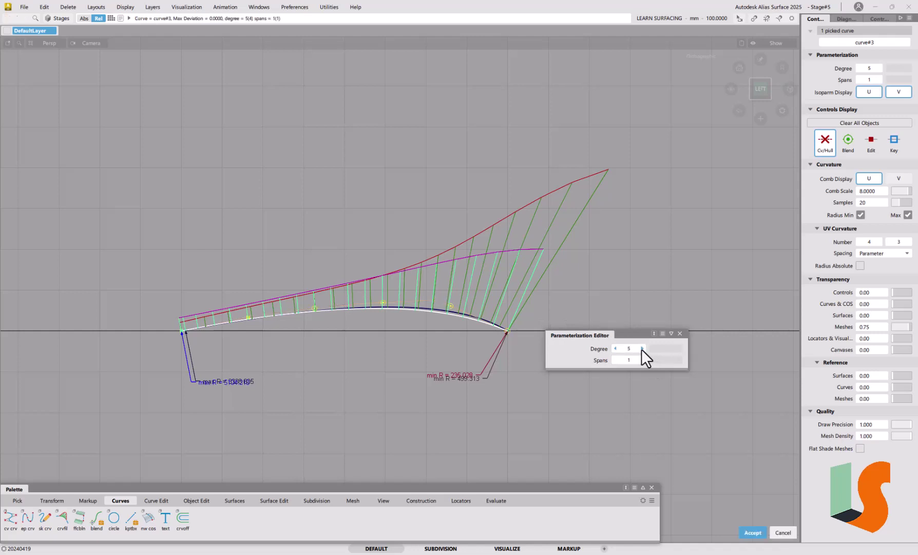
{"action": "left_click", "coordinate": [602, 324]}
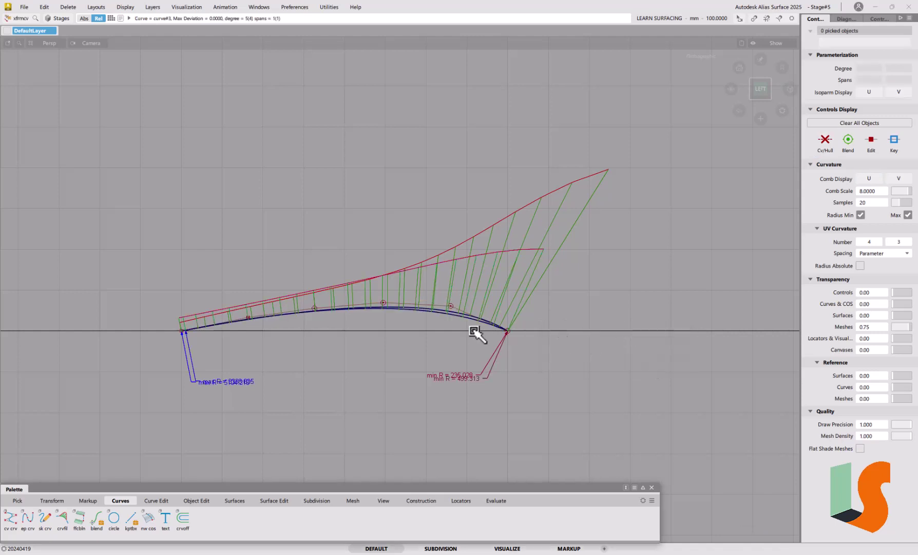
Raise the degree 5 curve's rightmost interior CV and shift it towards the right end, and slightly adjust the neighbouring interior CV.
{"action": "left_click", "coordinate": [453, 308]}
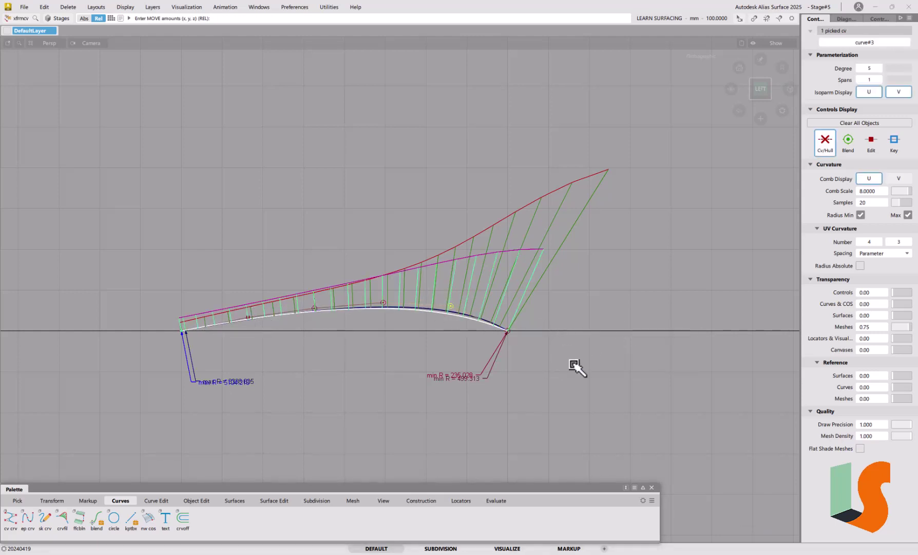
{"action": "middle_click_drag", "start_coordinate": [562, 371], "coordinate": [564, 369]}
{"action": "right_click_drag", "start_coordinate": [565, 371], "coordinate": [565, 367]}
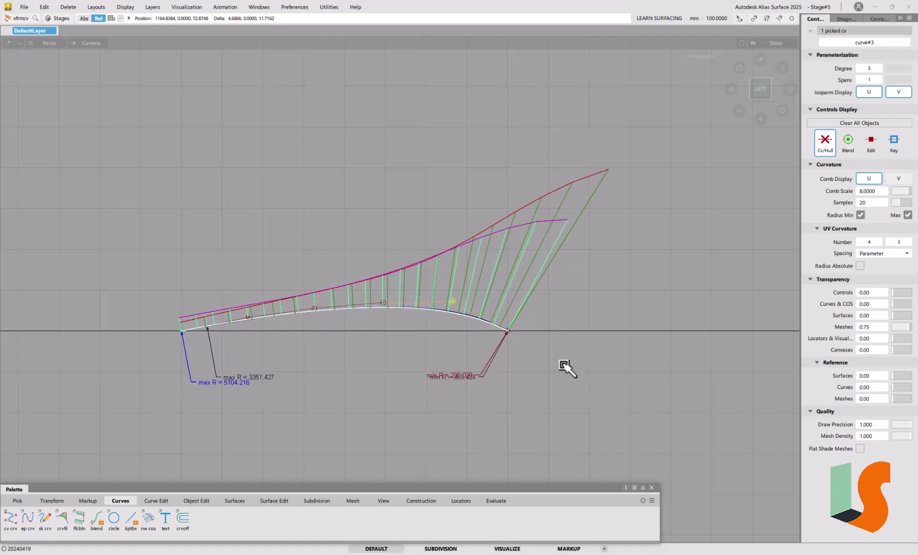
{"action": "left_click_drag", "start_coordinate": [565, 366], "coordinate": [566, 368]}
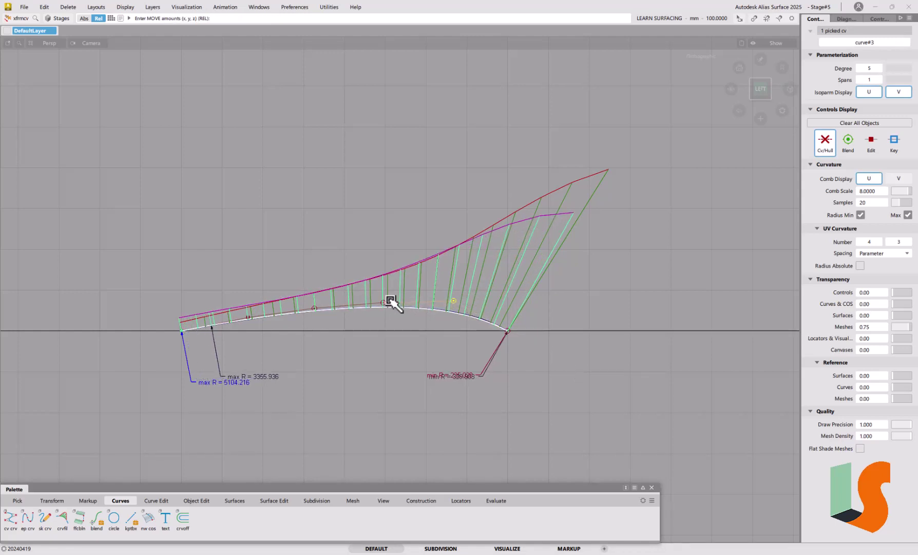
{"action": "left_click_drag", "start_coordinate": [445, 336], "coordinate": [447, 335]}
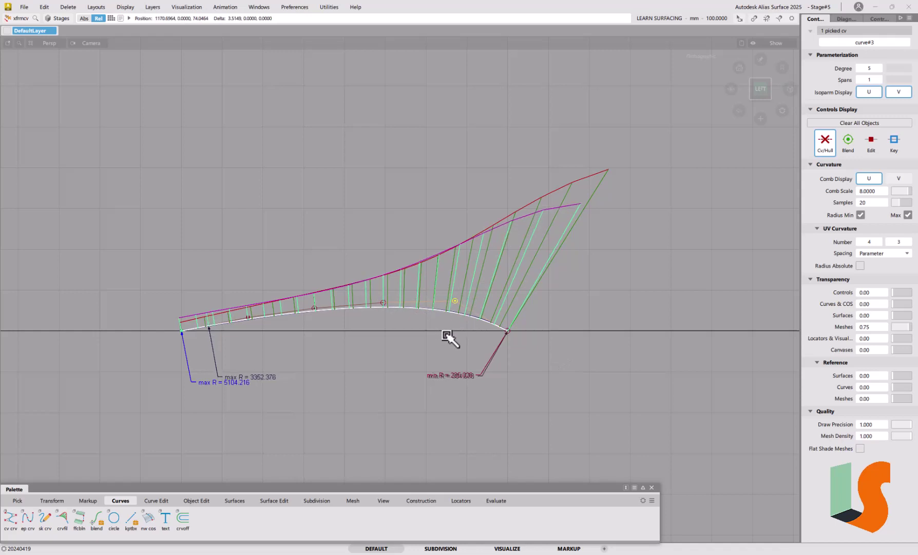
{"action": "left_click_drag", "start_coordinate": [451, 337], "coordinate": [445, 327]}
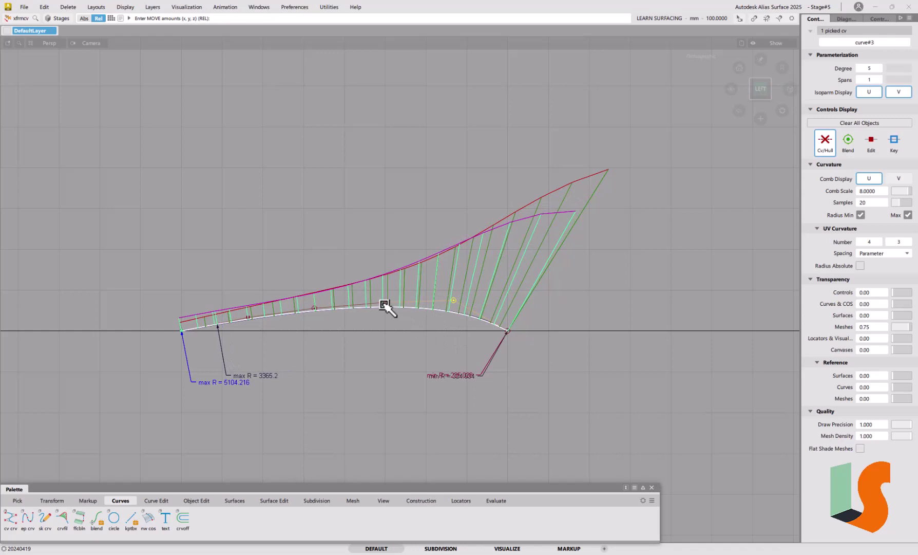
{"action": "left_click_drag", "start_coordinate": [384, 304], "coordinate": [383, 307]}
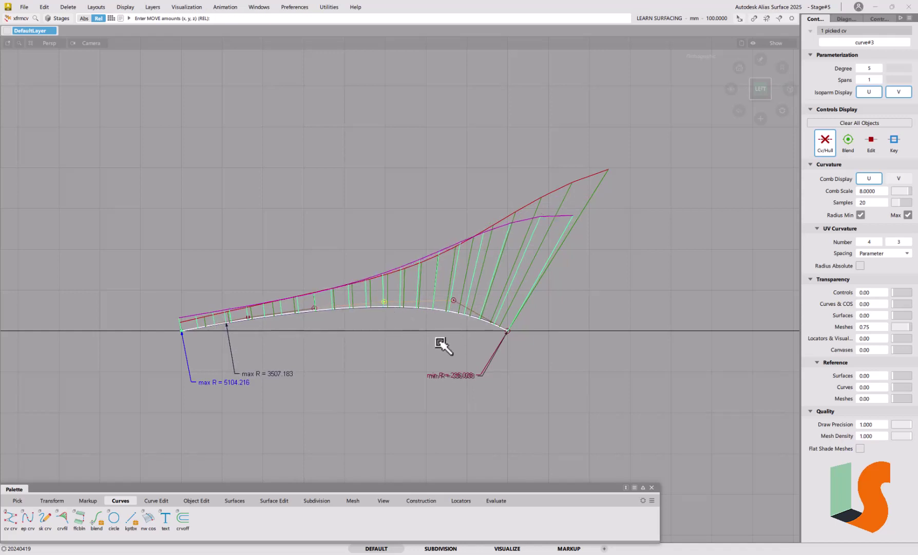
Set the second curve's degree to 6 with one span and move its rightmost interior CV towards the right end to match the first curve's comb.
{"action": "key", "text": "p"}
{"action": "left_click", "coordinate": [537, 361]}
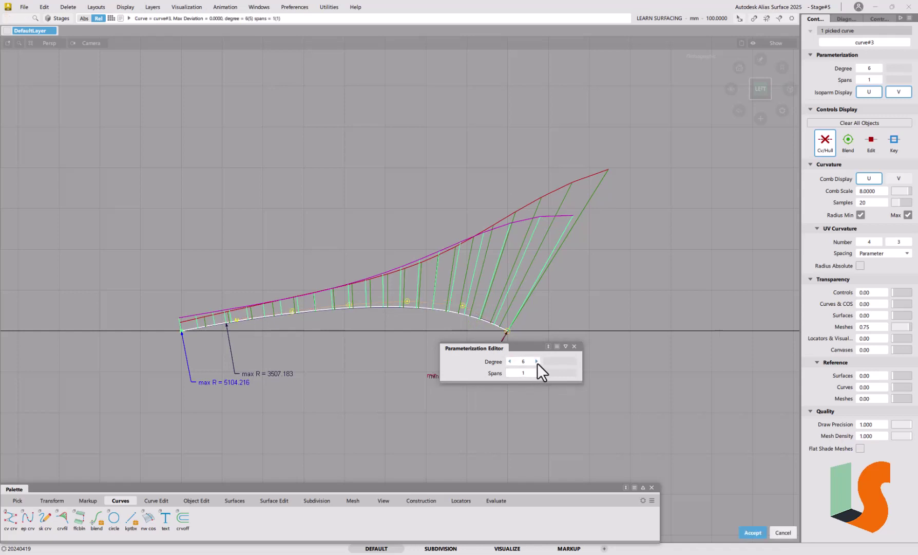
{"action": "left_click", "coordinate": [540, 313]}
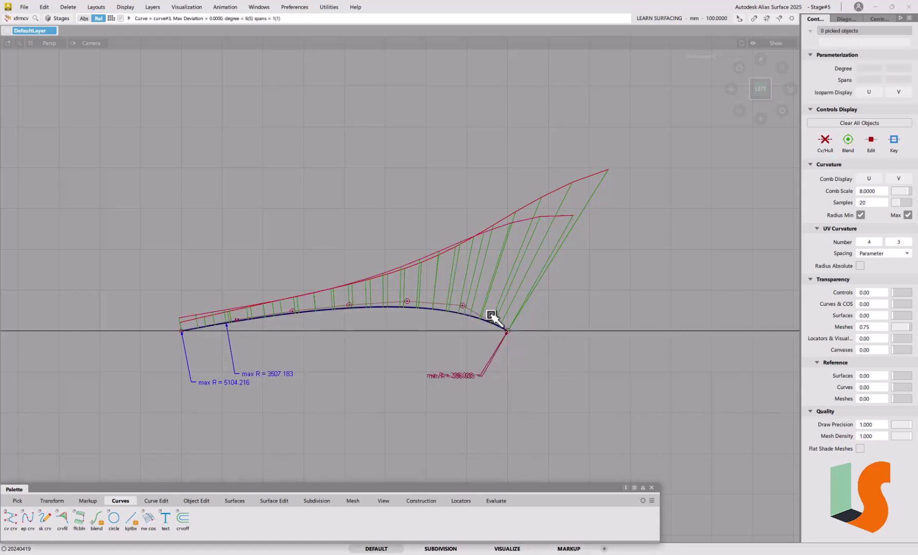
{"action": "left_click", "coordinate": [462, 306]}
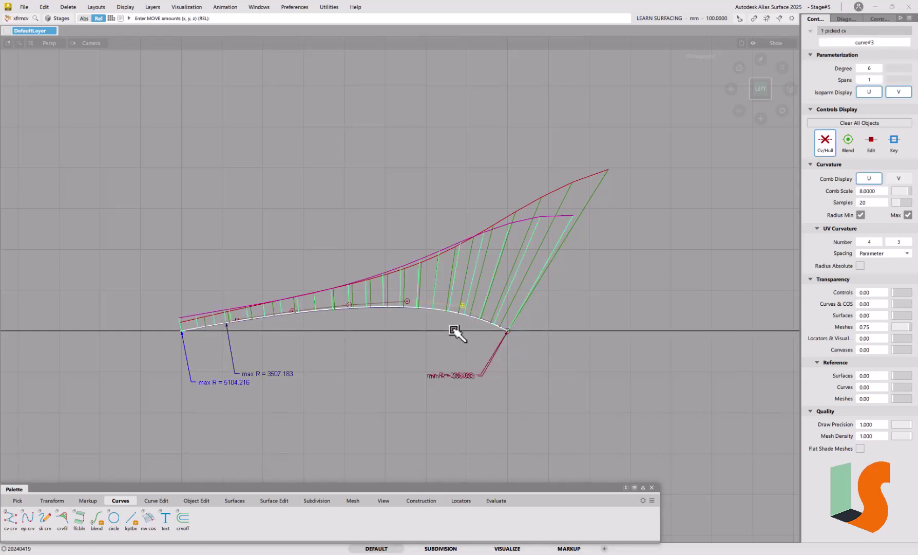
{"action": "left_click_drag", "start_coordinate": [453, 329], "coordinate": [461, 332]}
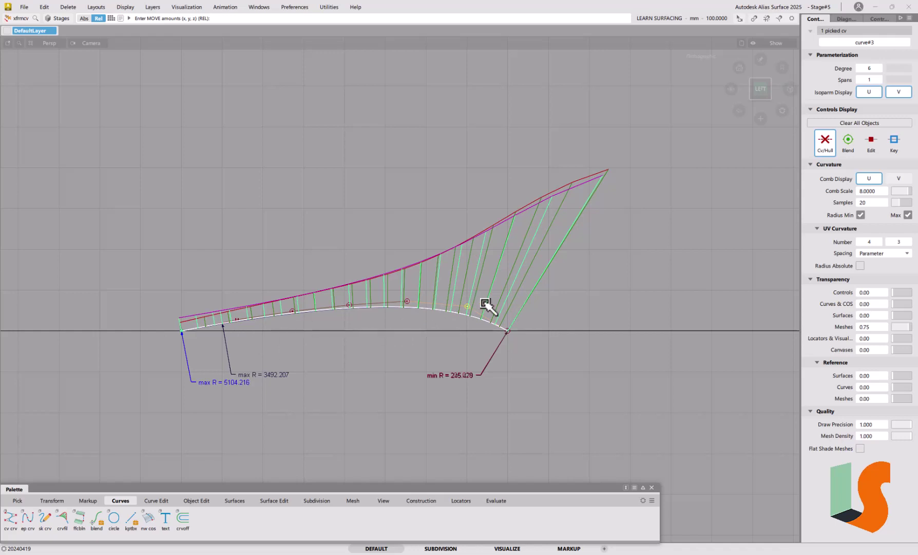
{"action": "left_click", "coordinate": [609, 388]}
Move the whole degree 6 curve straight up so it sits clear above the degree 2 curve.
{"action": "left_click_drag", "start_coordinate": [531, 336], "coordinate": [562, 351], "text": "ctrl+shift"}
{"action": "left_click", "coordinate": [467, 310]}
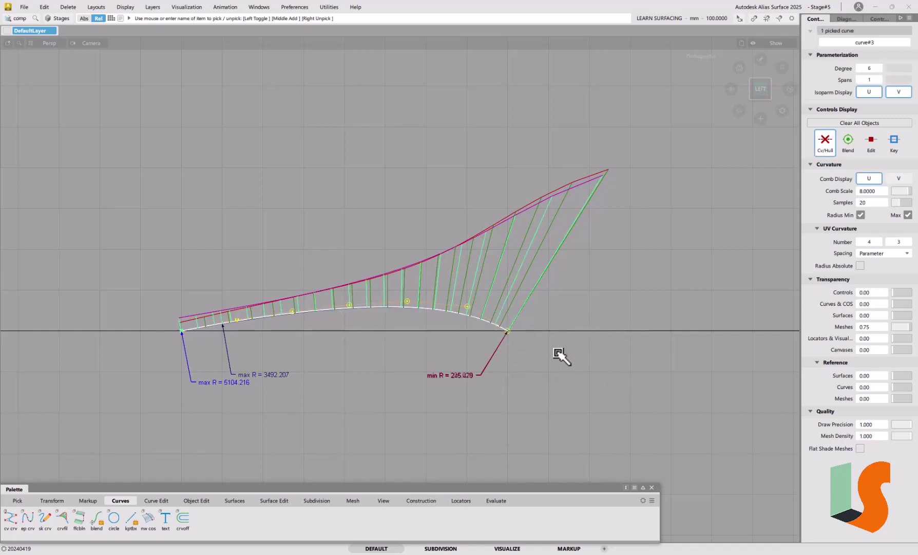
{"action": "middle_click_drag", "start_coordinate": [557, 352], "coordinate": [558, 331], "text": "ctrl+shift"}
{"action": "right_click_drag", "start_coordinate": [577, 377], "coordinate": [597, 235]}
{"action": "middle_click_drag", "start_coordinate": [591, 246], "coordinate": [583, 296], "text": "alt+shift"}
Turn on the CV and hull display of the degree 2 curve and deselect it to compare both curves.
{"action": "mouse_move", "coordinate": [520, 362]}
{"action": "left_mouse_down", "text": "ctrl+shift"}
{"action": "mouse_move", "coordinate": [519, 347]}
{"action": "mouse_move", "coordinate": [536, 357]}
{"action": "left_mouse_up", "text": "ctrl+shift"}
{"action": "left_click_drag", "start_coordinate": [485, 347], "coordinate": [464, 378]}
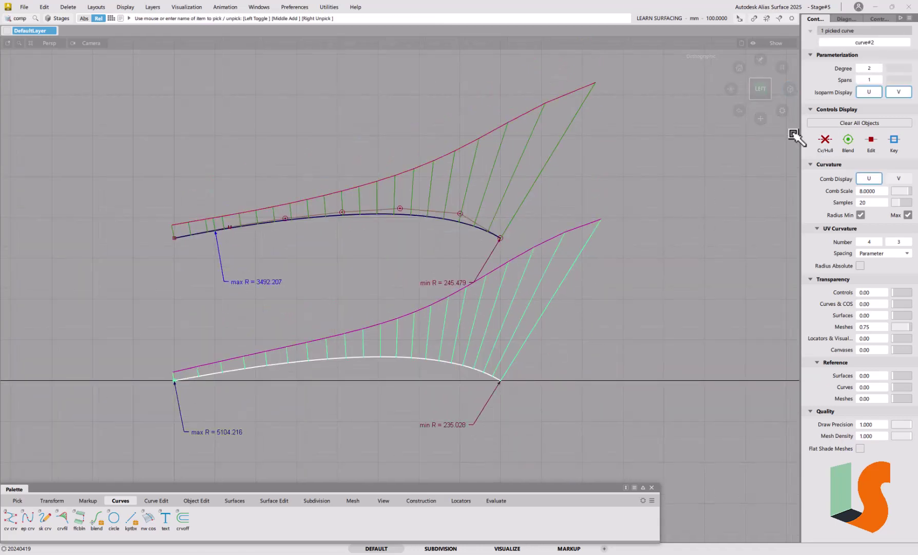
{"action": "left_click", "coordinate": [825, 141]}
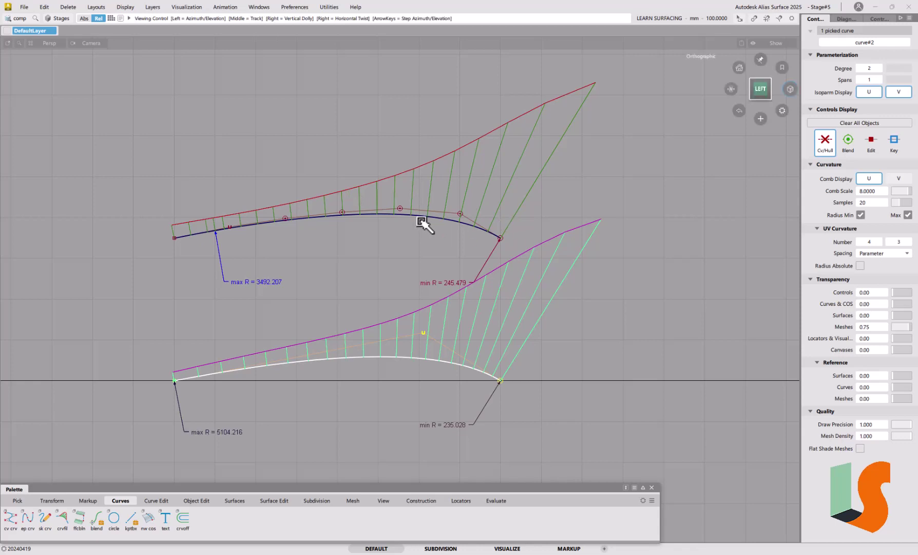
{"action": "right_click_drag", "start_coordinate": [426, 225], "coordinate": [422, 249], "text": "alt+shift"}
{"action": "middle_click_drag", "start_coordinate": [453, 257], "coordinate": [422, 266], "text": "alt+shift"}
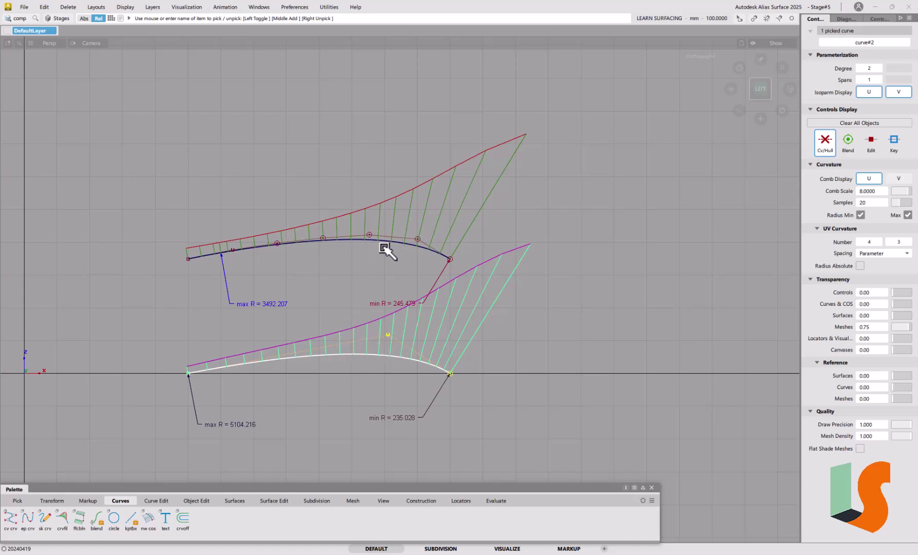
{"action": "left_click", "coordinate": [430, 301]}
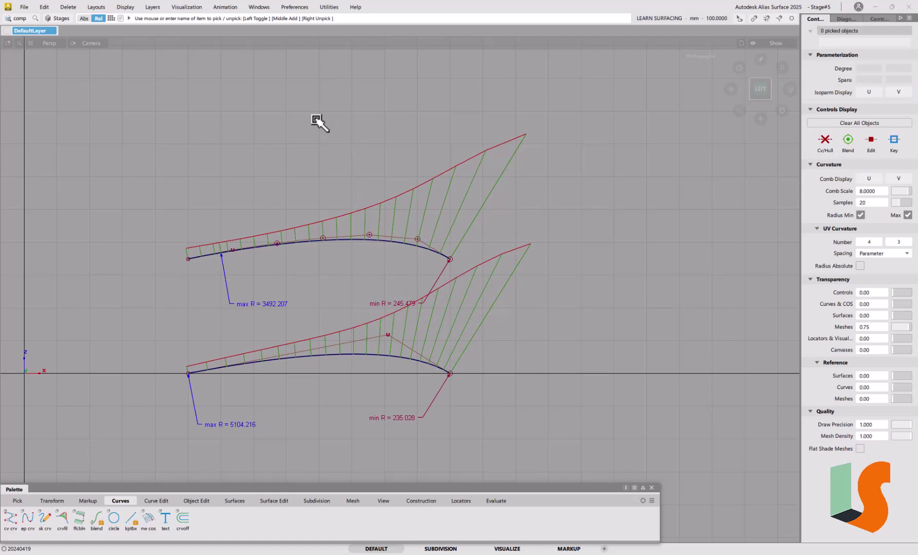